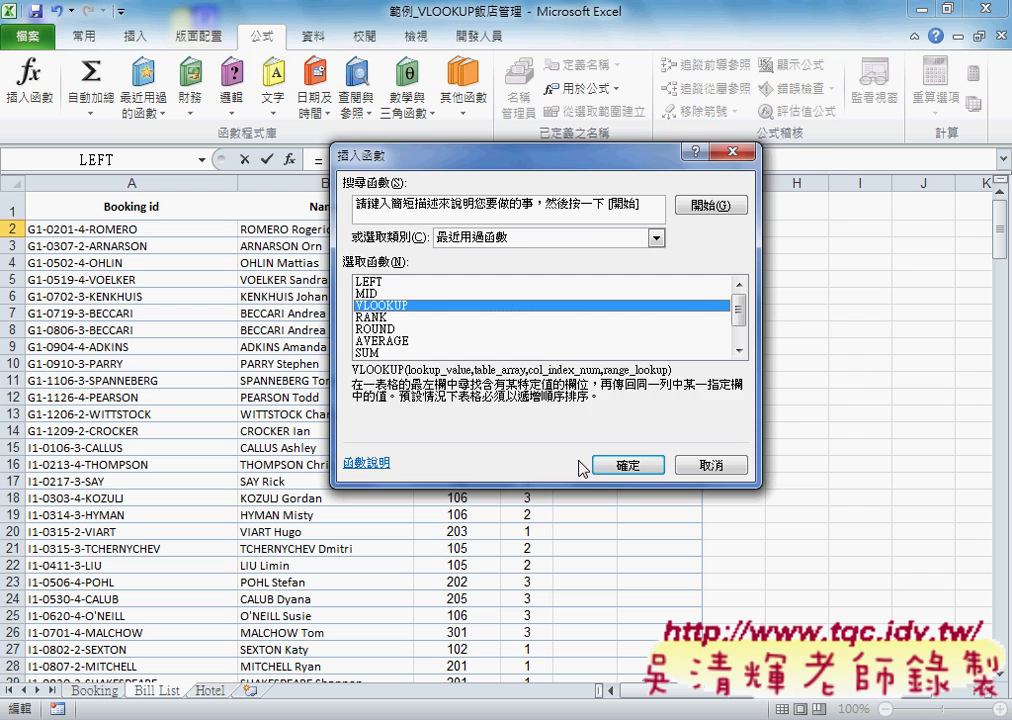
Step: Start a VLOOKUP in E2 with LEFT(A2,3)&C2 as the lookup value
left_click(627, 465)
right_click(449, 224)
left_click(484, 284)
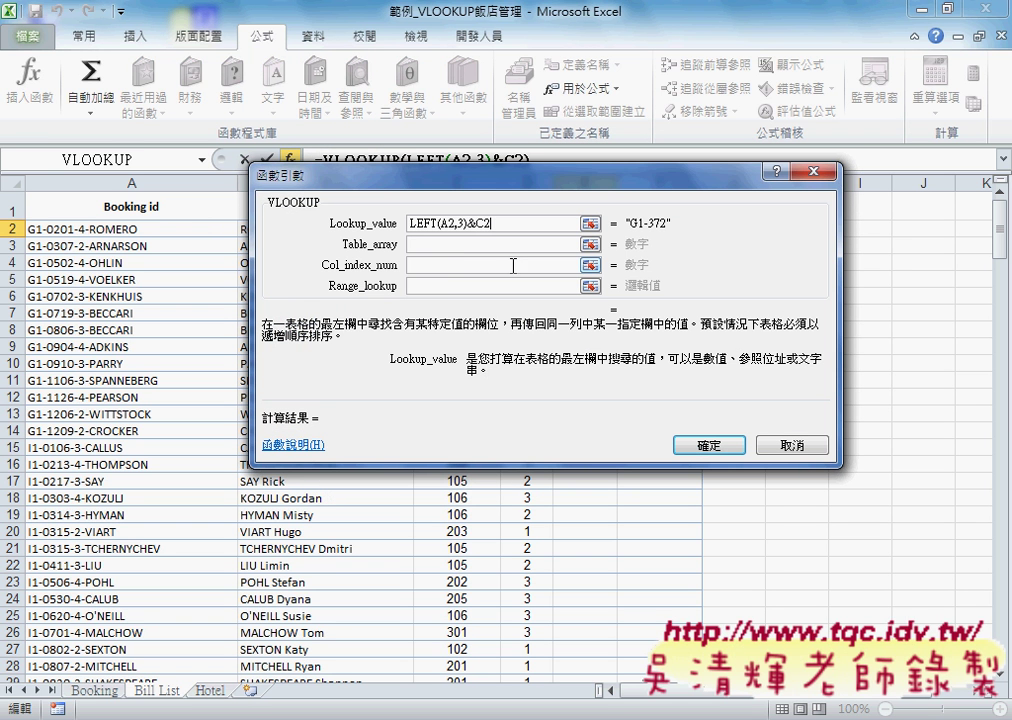
Step: Complete the VLOOKUP with table LookupPrice, column 2 and exact match 0
left_click(456, 243)
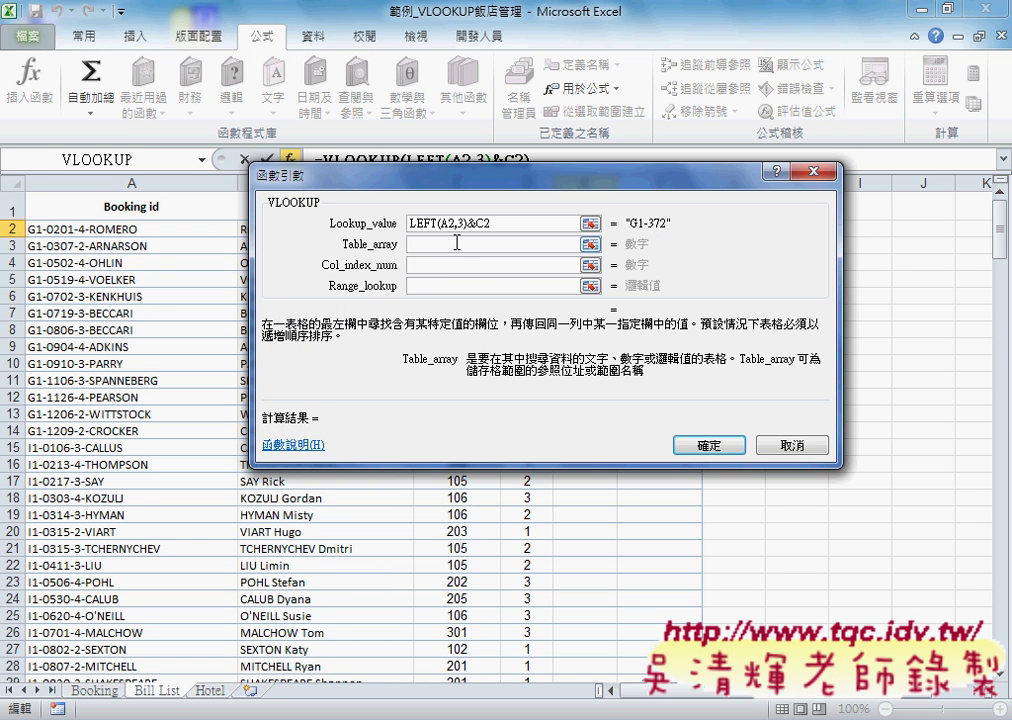
key("F3")
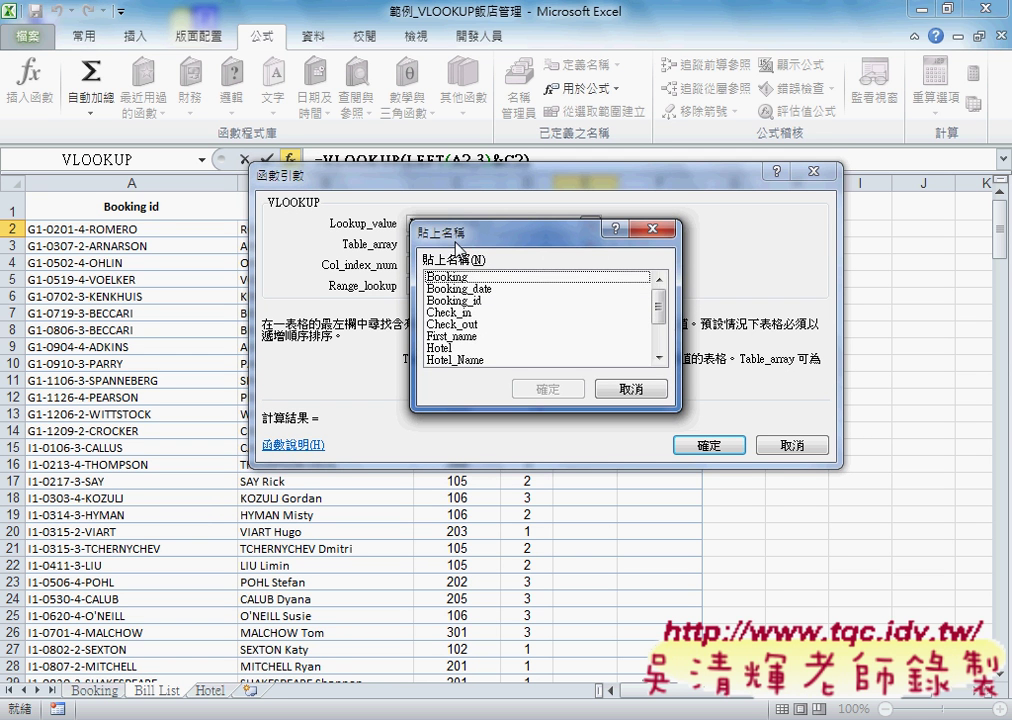
left_click_drag(658, 308, 665, 338)
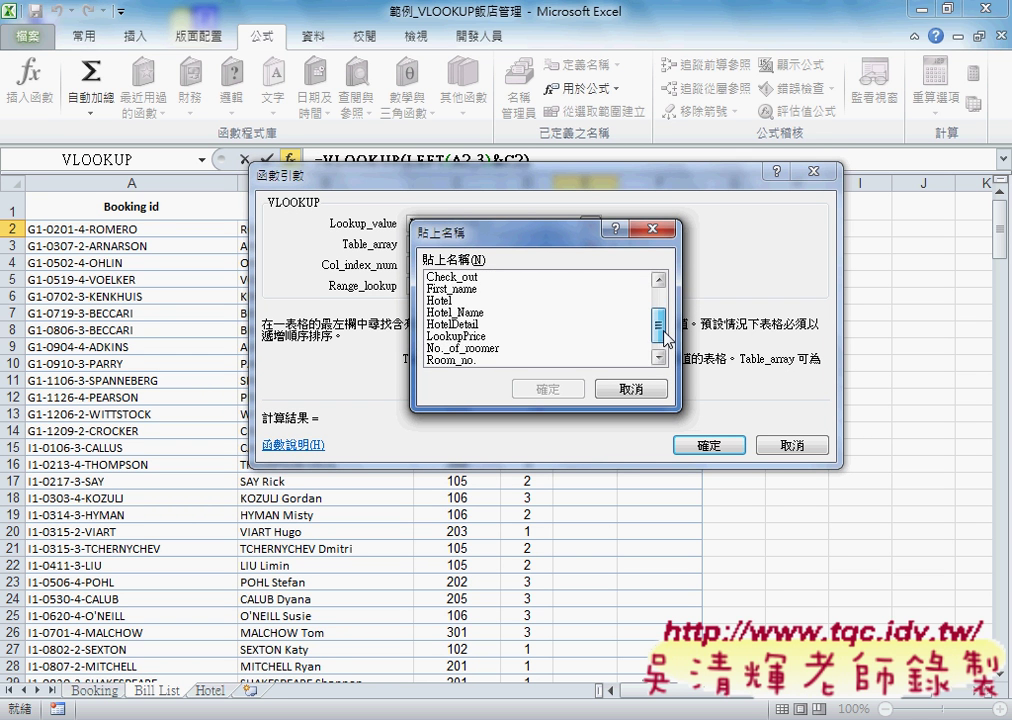
left_click(470, 336)
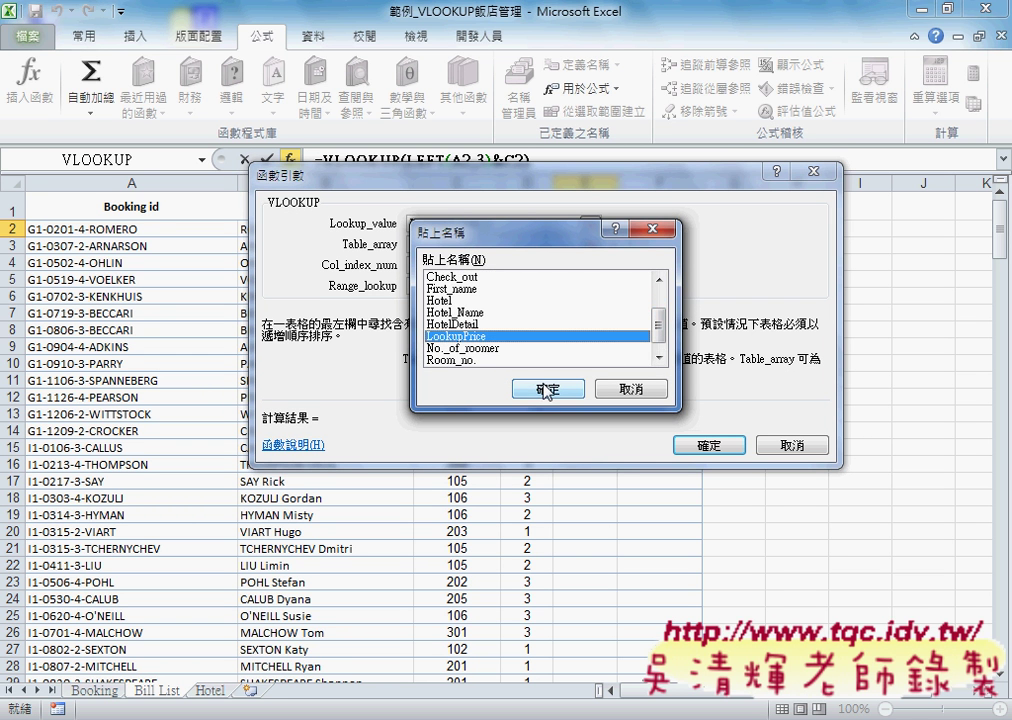
left_click(548, 389)
left_click(463, 265)
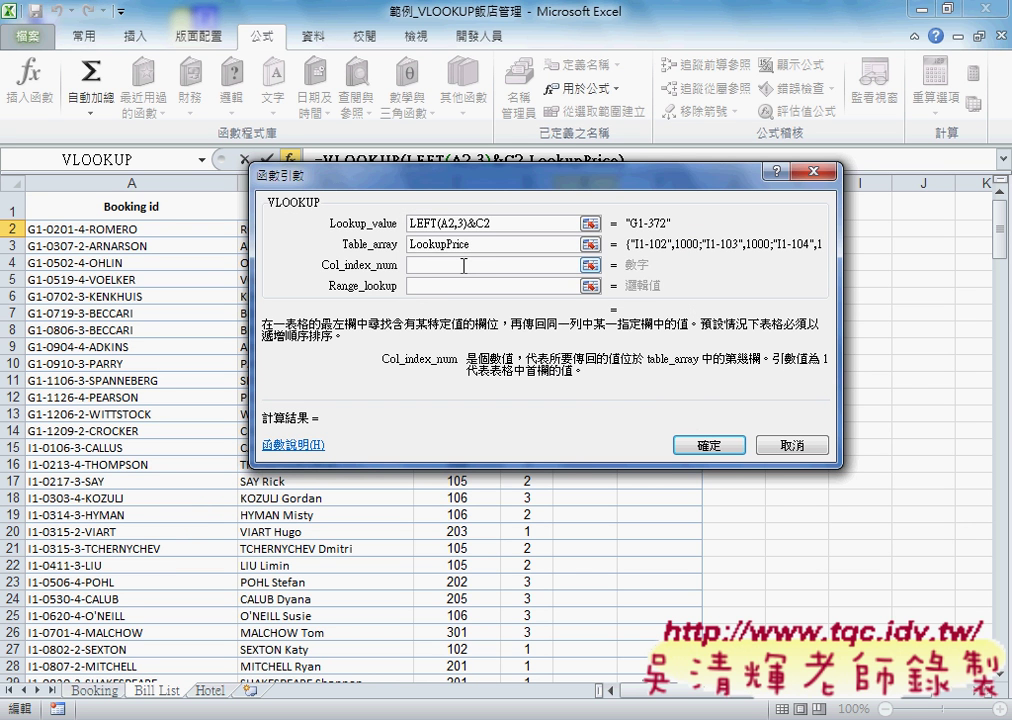
type("2")
left_click(459, 290)
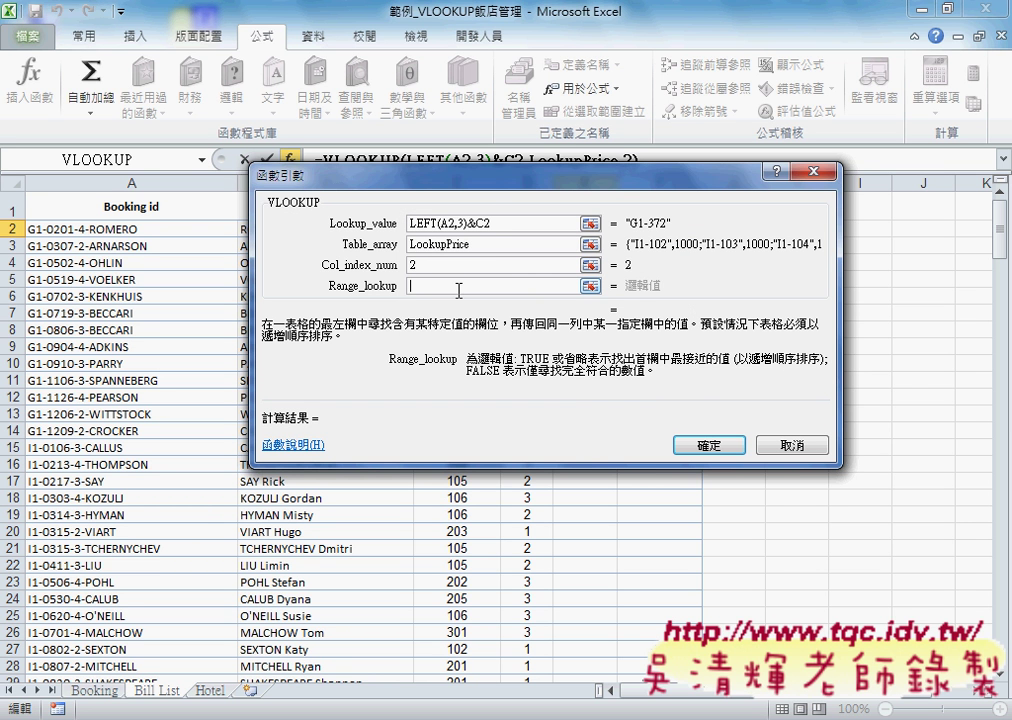
type("0")
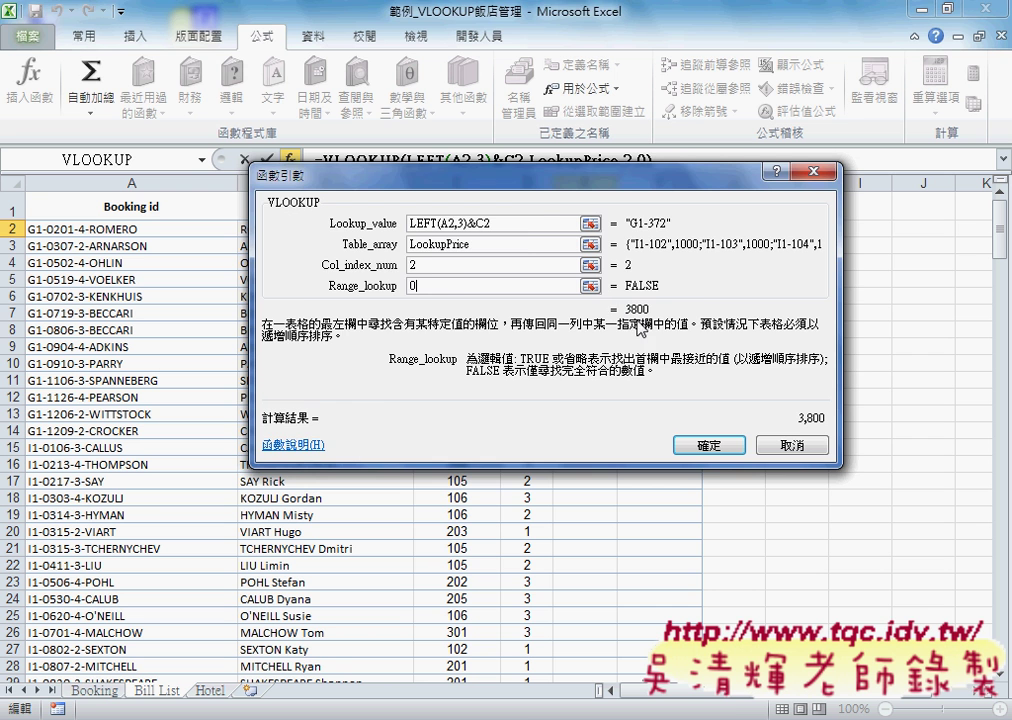
left_click(707, 445)
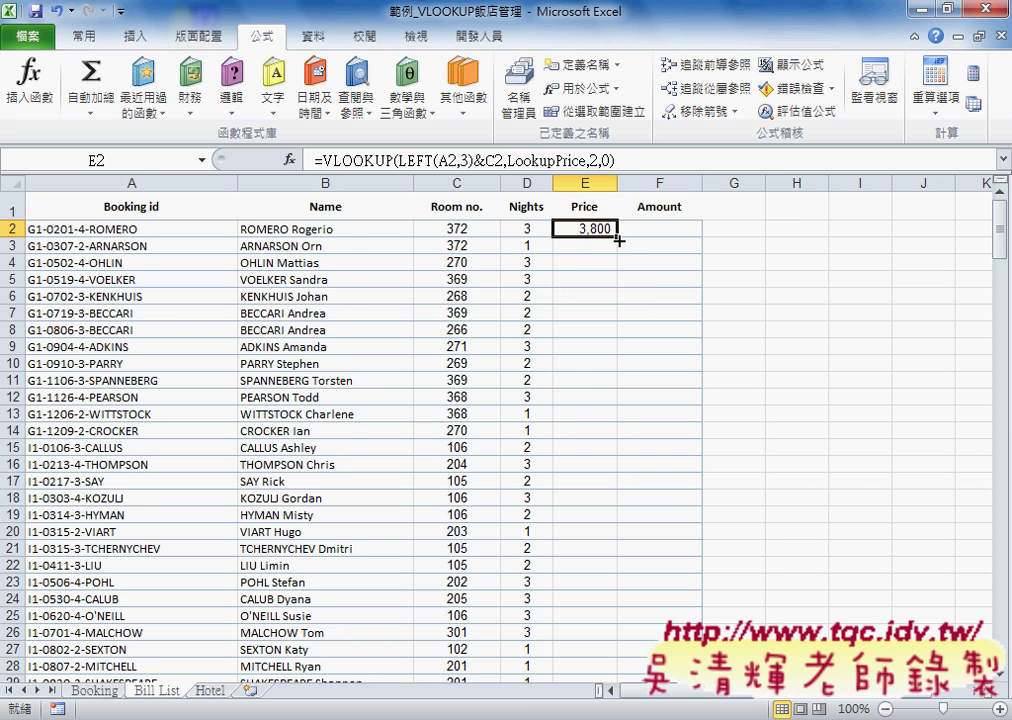
Step: Copy E2's VLOOKUP price formula down the whole Price column of the bill list
double_click(619, 240)
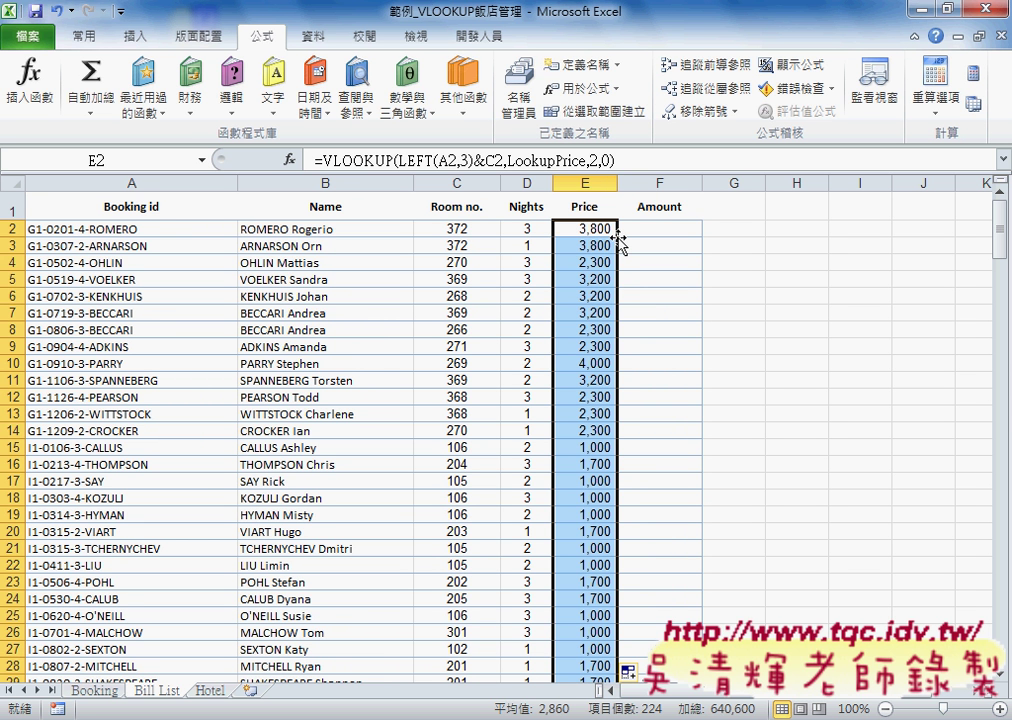
left_click(689, 231)
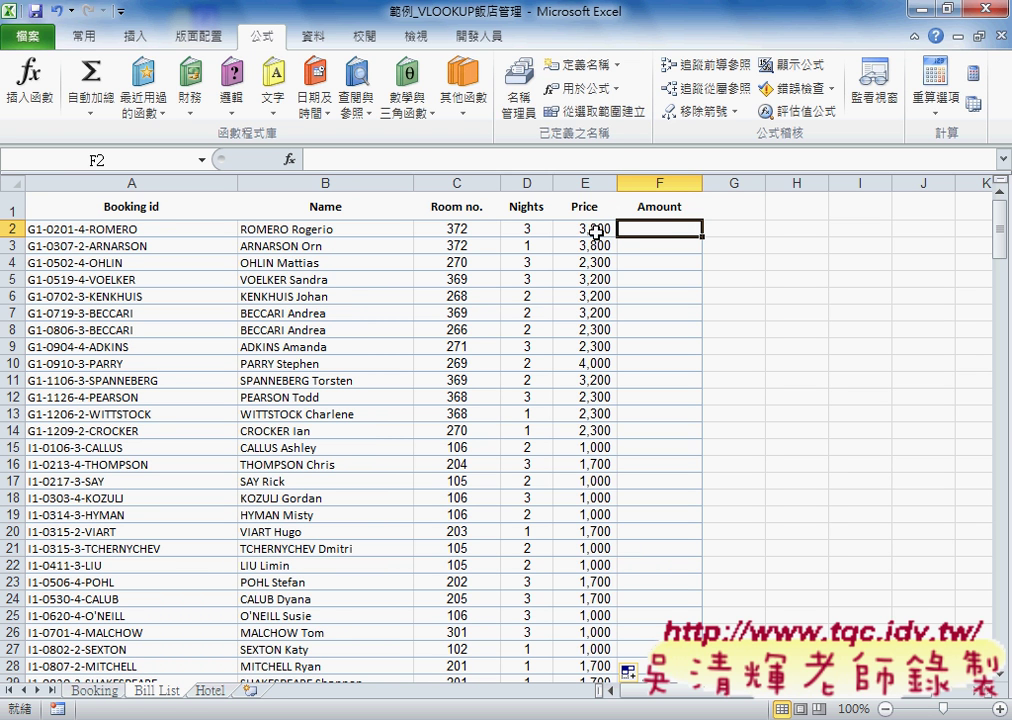
left_click(527, 228)
Step: Enter =D2*E2 in F2, giving $11,400, and fill it down the Amount column
left_click(636, 232)
type("=")
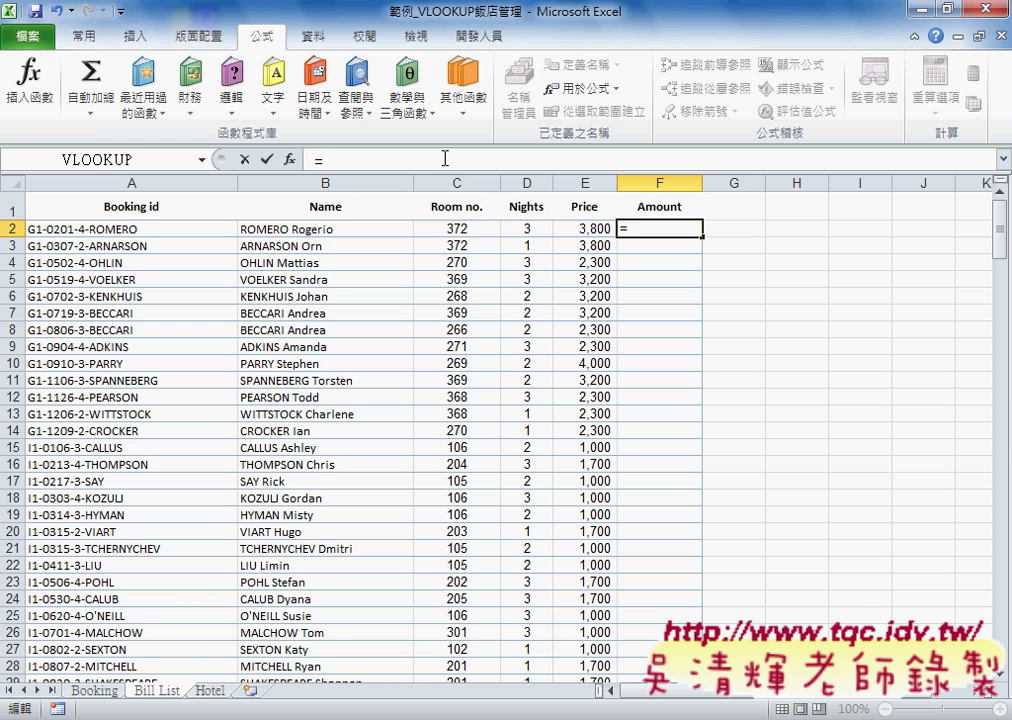
left_click(520, 228)
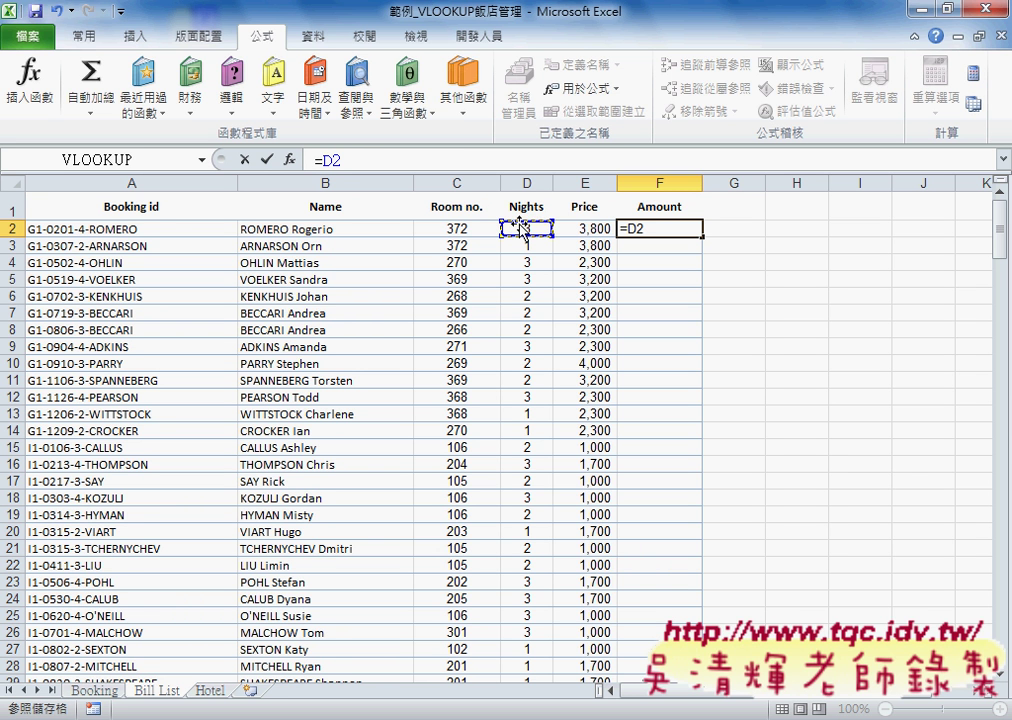
type("*")
left_click(580, 229)
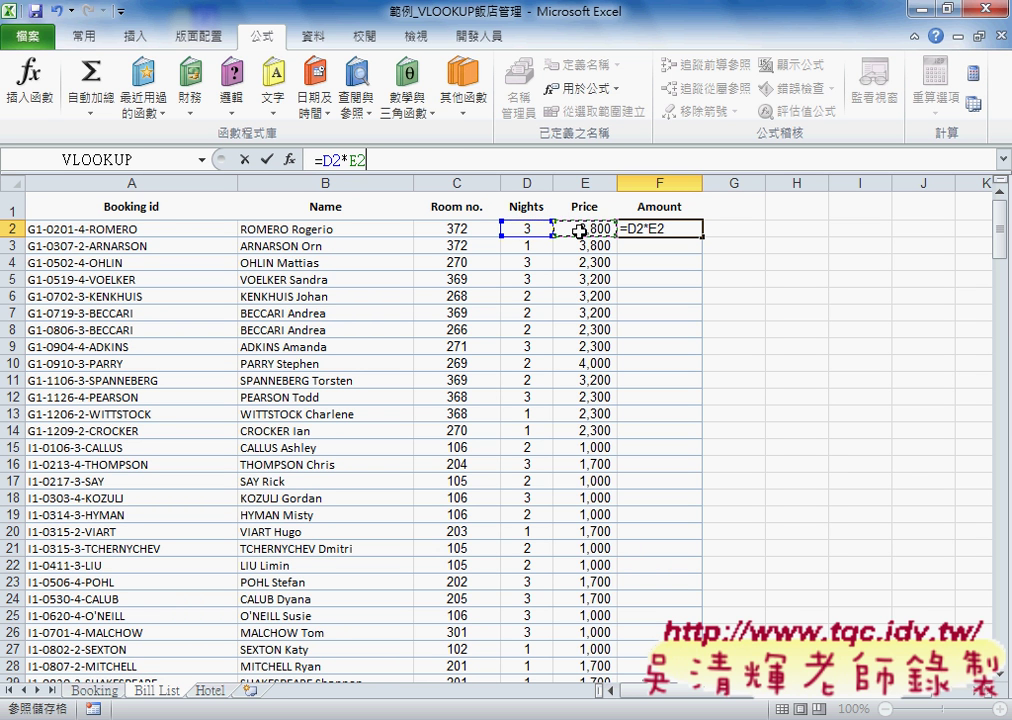
left_click(267, 159)
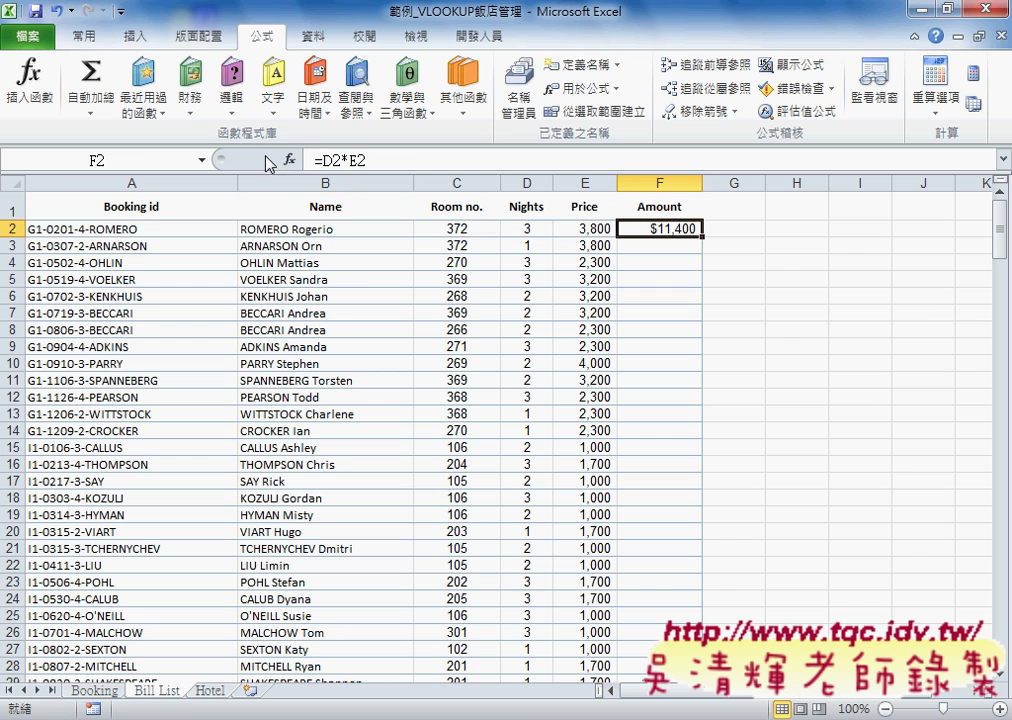
double_click(703, 238)
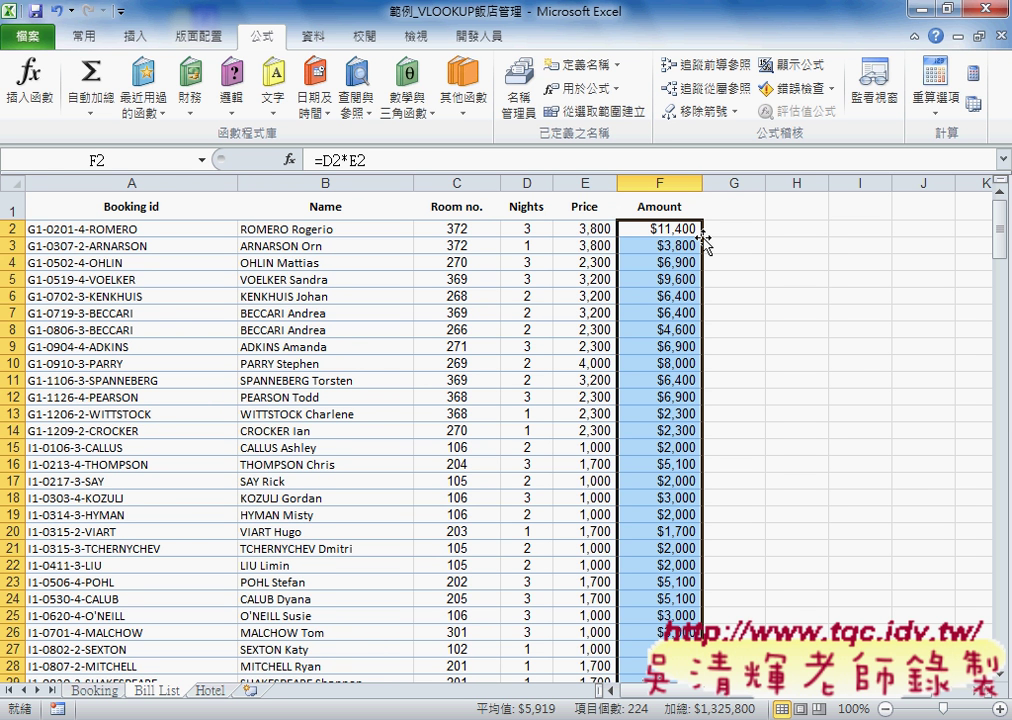
left_click(342, 230)
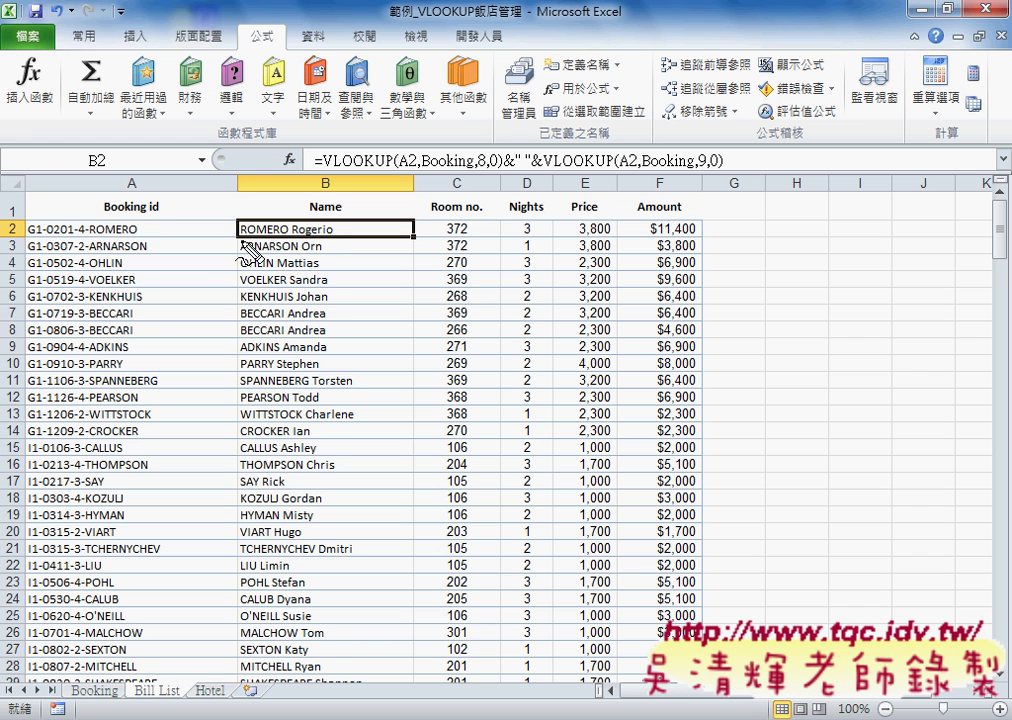
left_click_drag(241, 238, 282, 238)
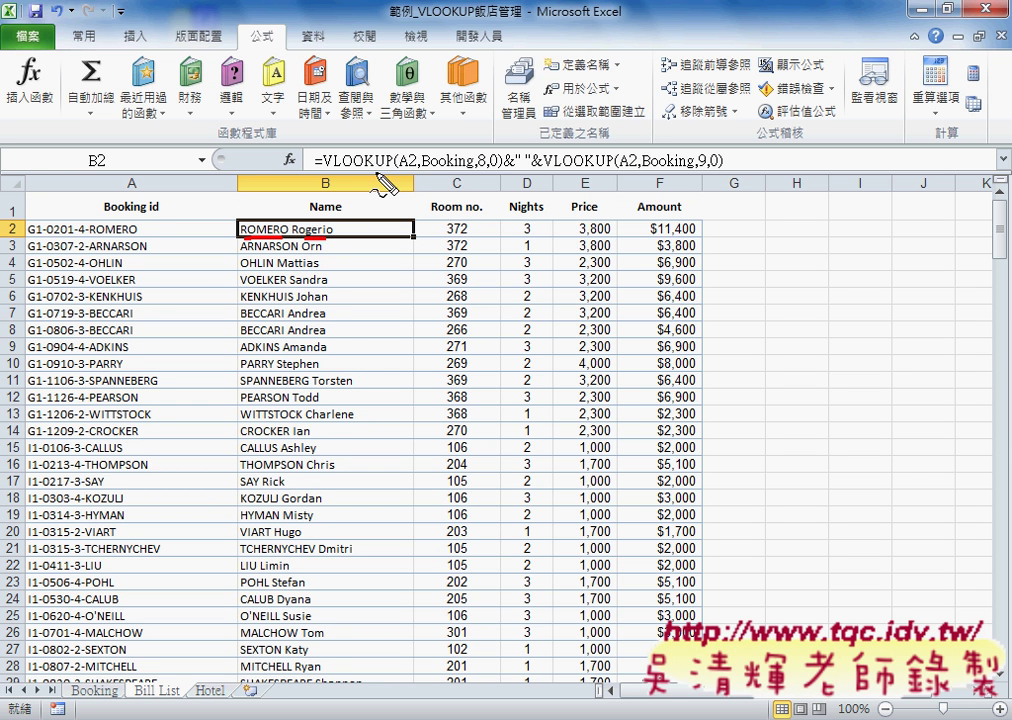
left_click_drag(477, 171, 491, 171)
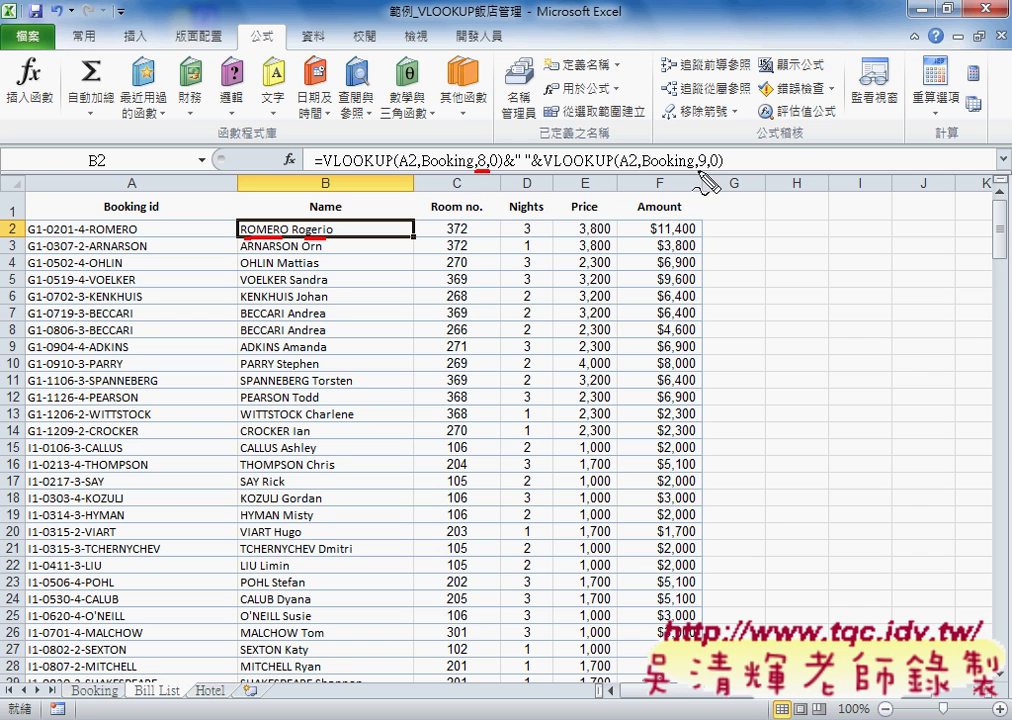
left_click_drag(697, 170, 712, 170)
left_click_drag(447, 236, 536, 237)
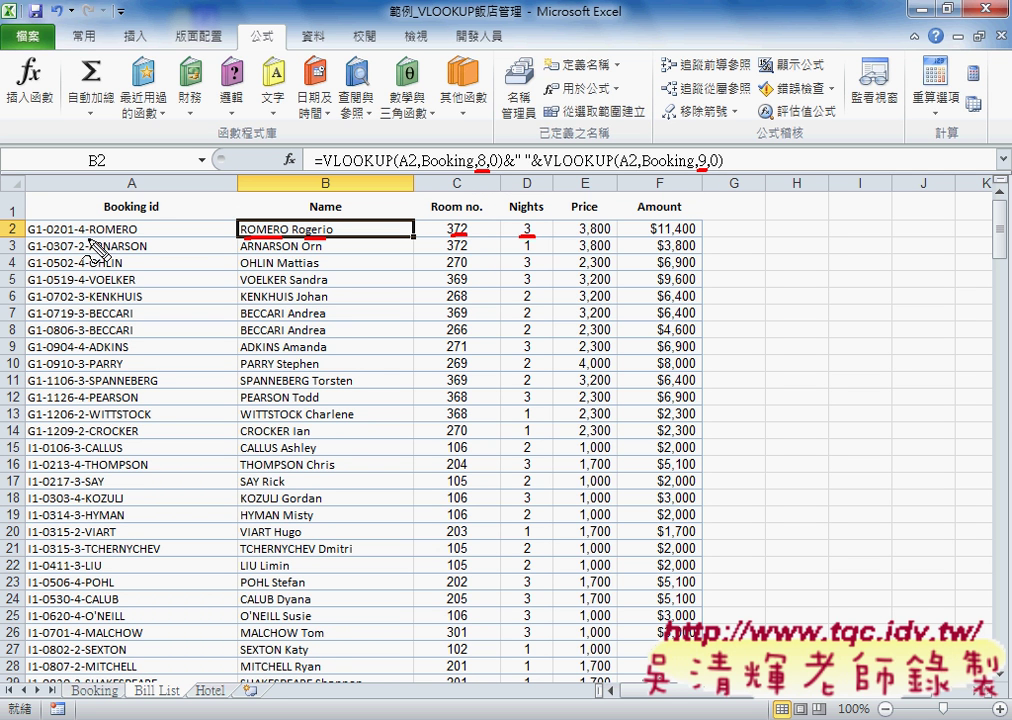
left_click_drag(70, 220, 71, 238)
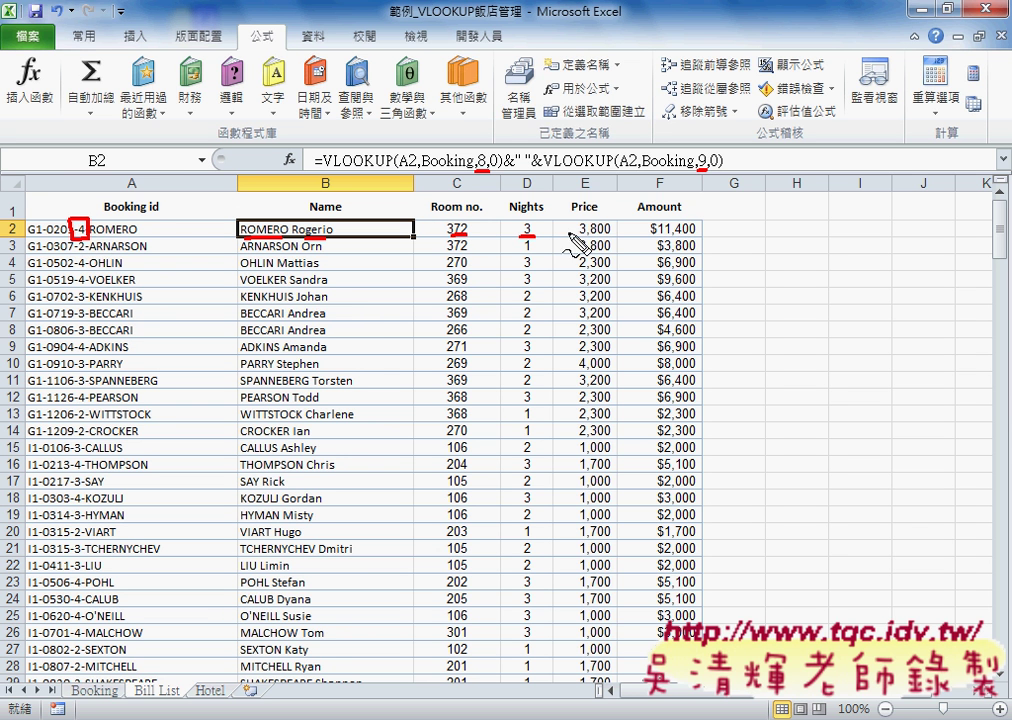
left_click_drag(579, 230, 610, 230)
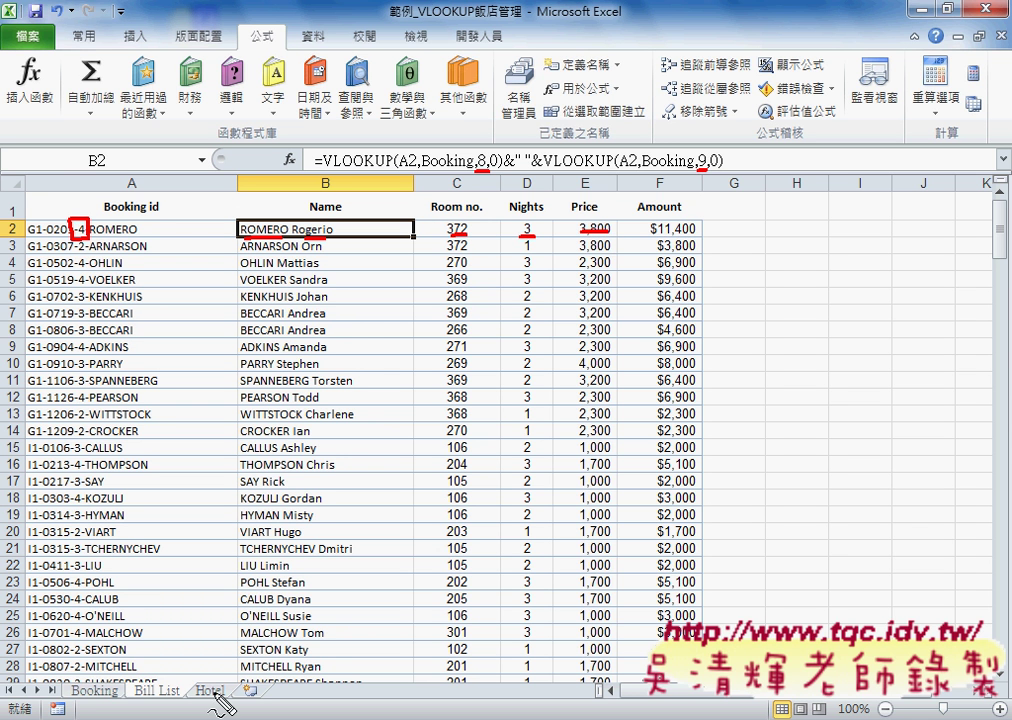
left_click_drag(226, 670, 222, 698)
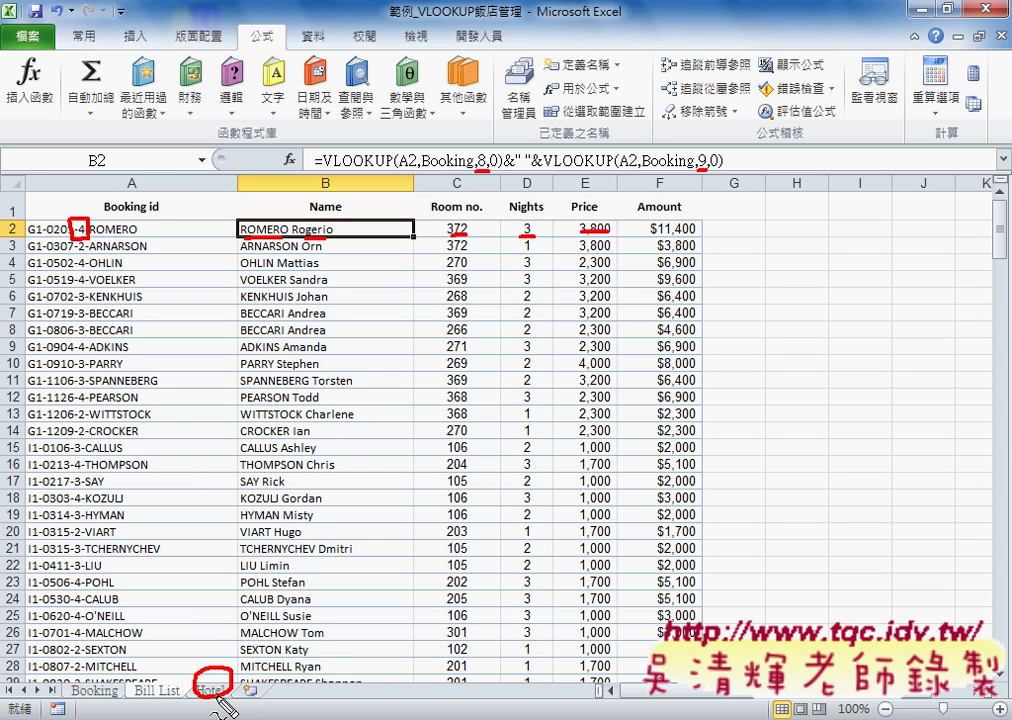
left_click_drag(655, 237, 697, 237)
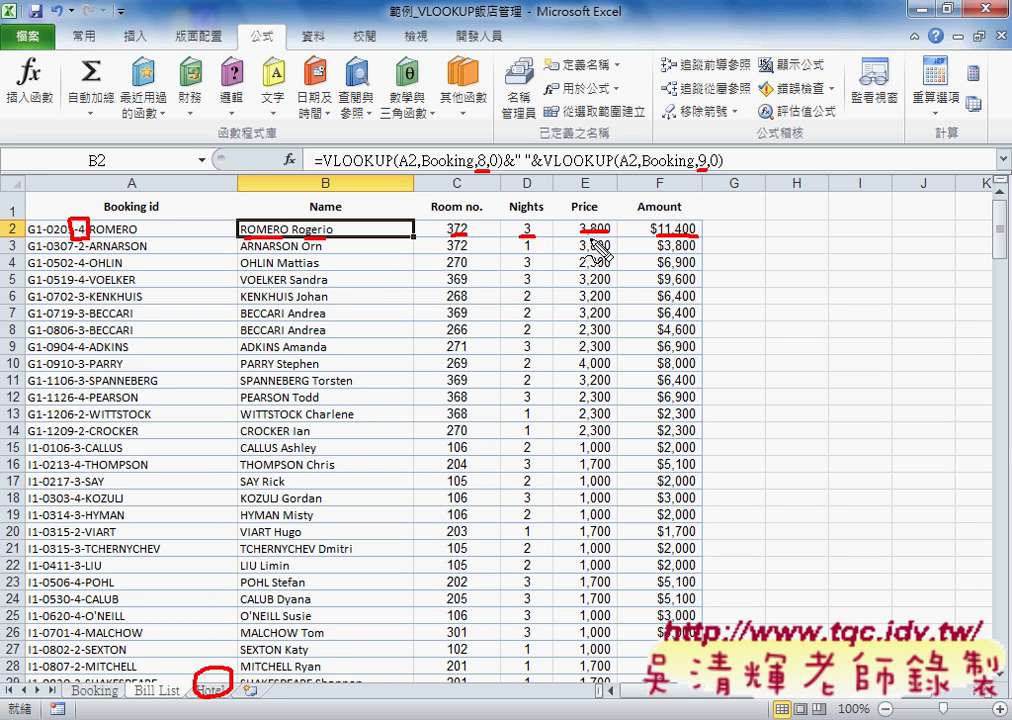
left_click_drag(515, 226, 622, 228)
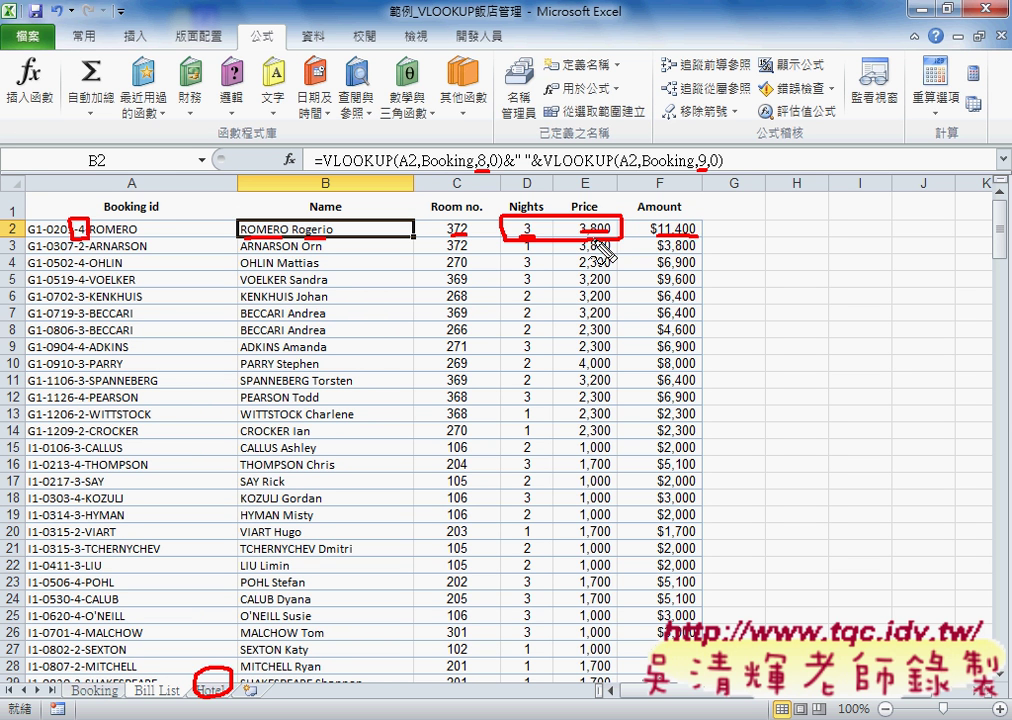
key("Escape")
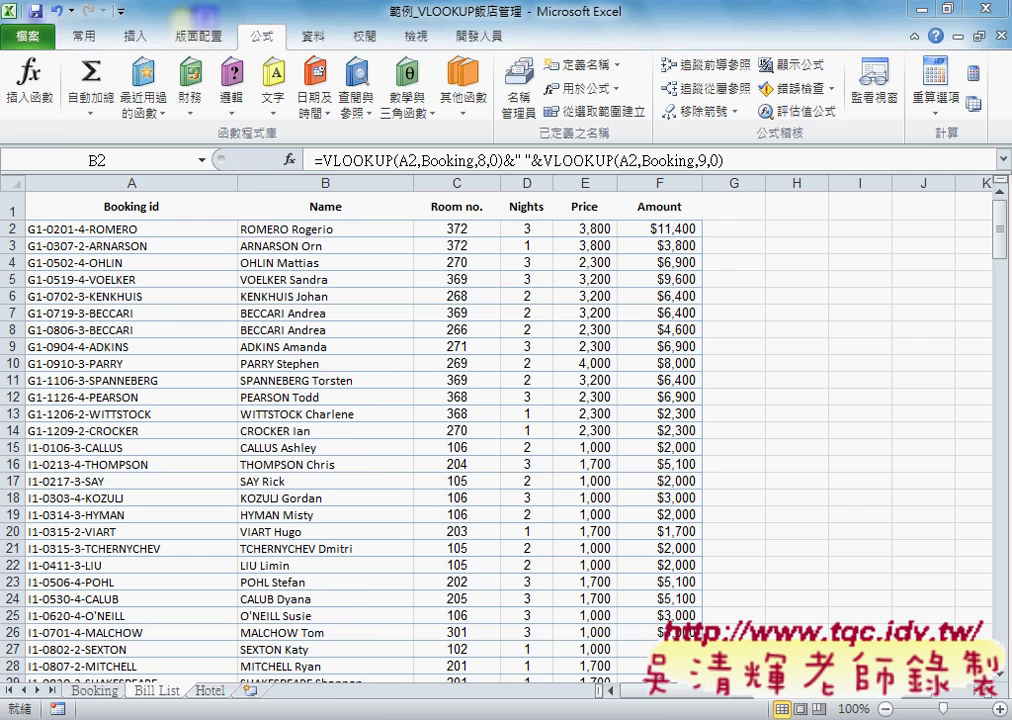
key("alt+Tab")
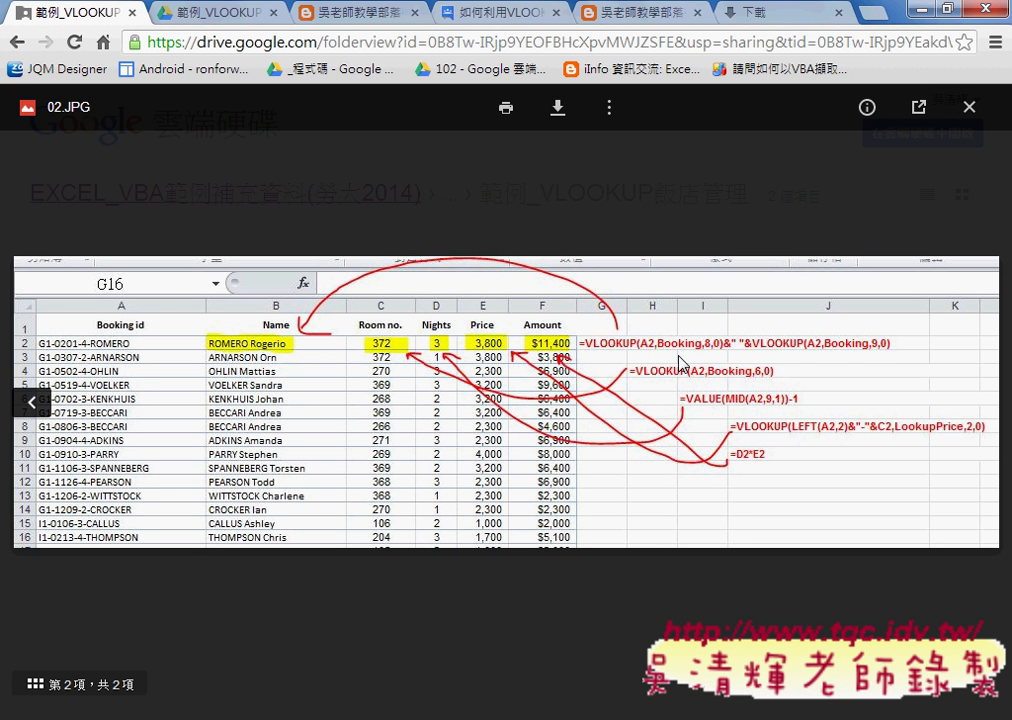